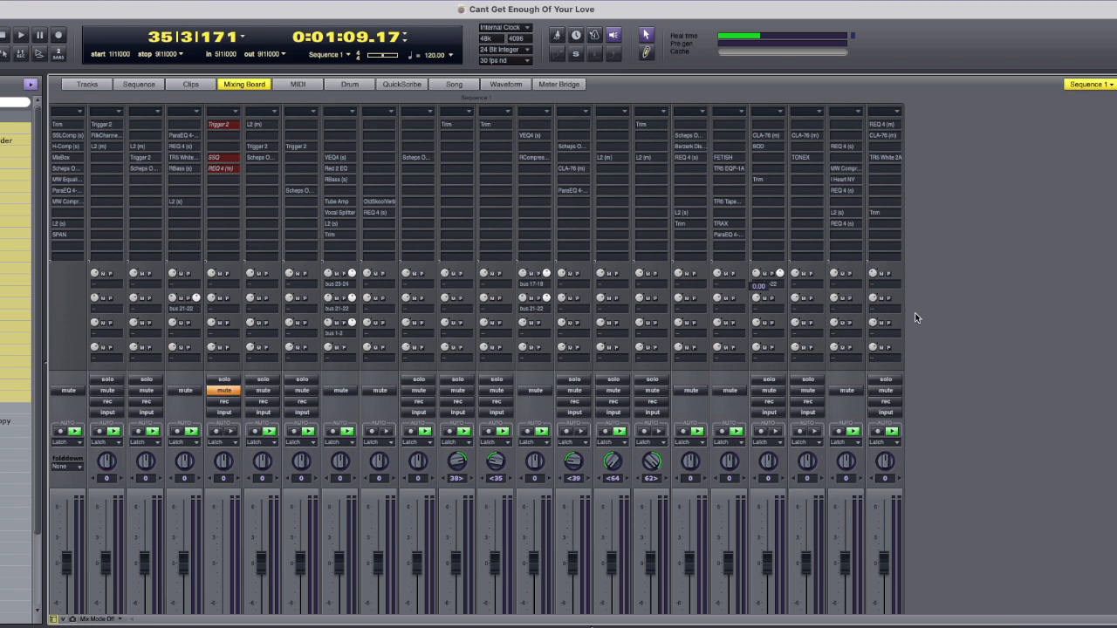
Step: Solo the Kick track and the track next to it in the mixing board
{"action": "scroll", "coordinate": [943, 312], "scroll_direction": "down", "scroll_amount": 3}
{"action": "scroll", "coordinate": [943, 312], "scroll_direction": "up", "scroll_amount": 3}
{"action": "left_click_drag", "start_coordinate": [104, 381], "coordinate": [137, 384]}
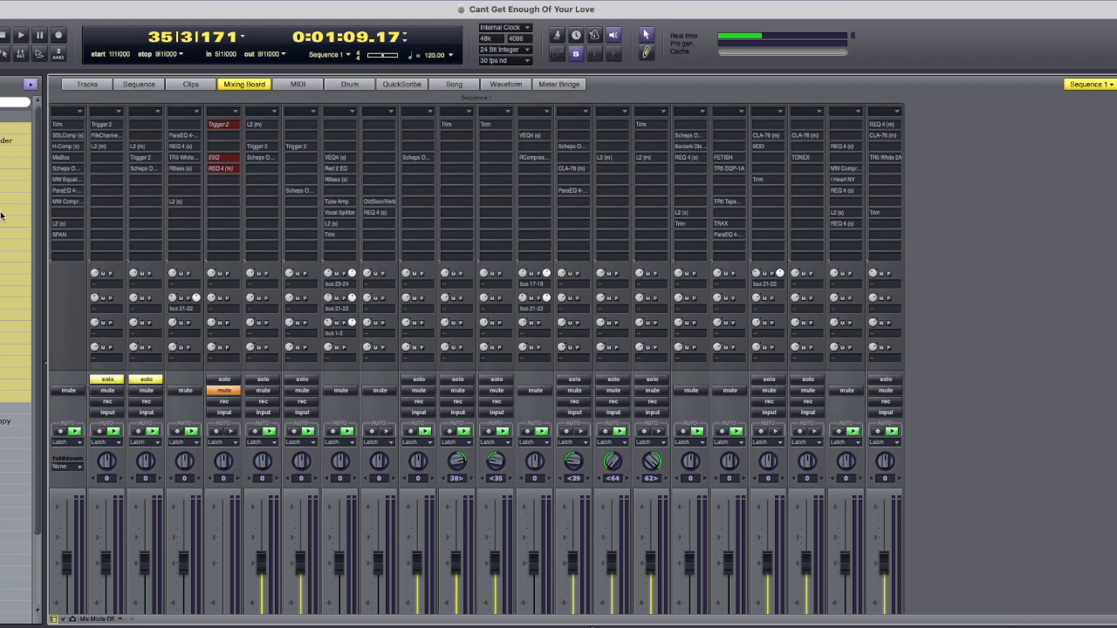
Step: Open the SPAN analyzer inserted on Master-1 and play the soloed tracks to view their spectrum
{"action": "left_click", "coordinate": [60, 235]}
{"action": "left_click_drag", "start_coordinate": [543, 104], "coordinate": [599, 108]}
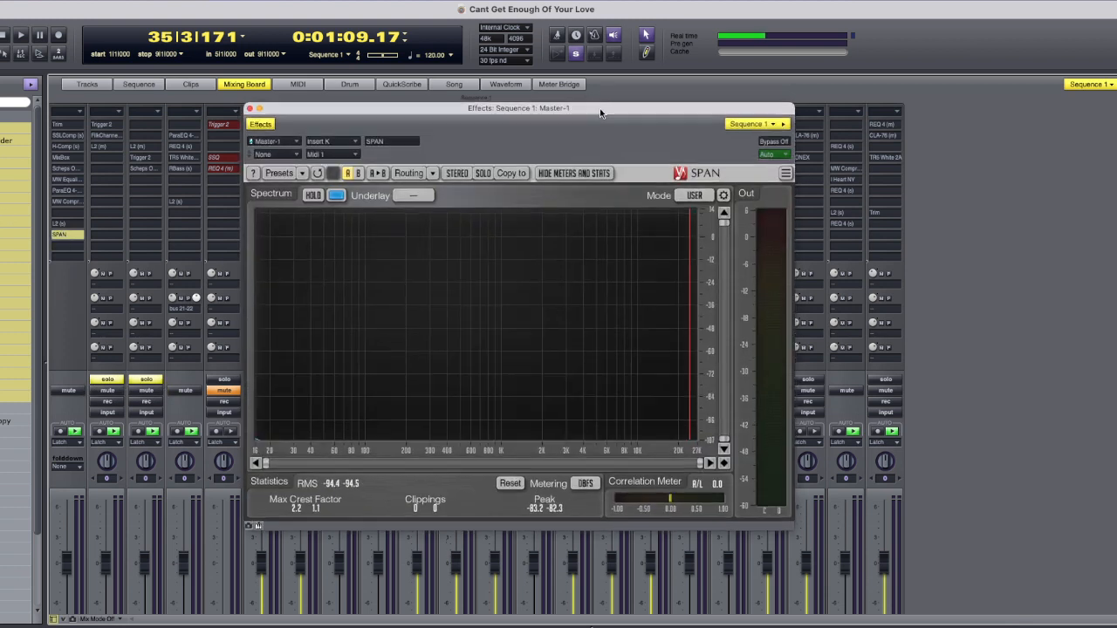
{"action": "key", "text": "space"}
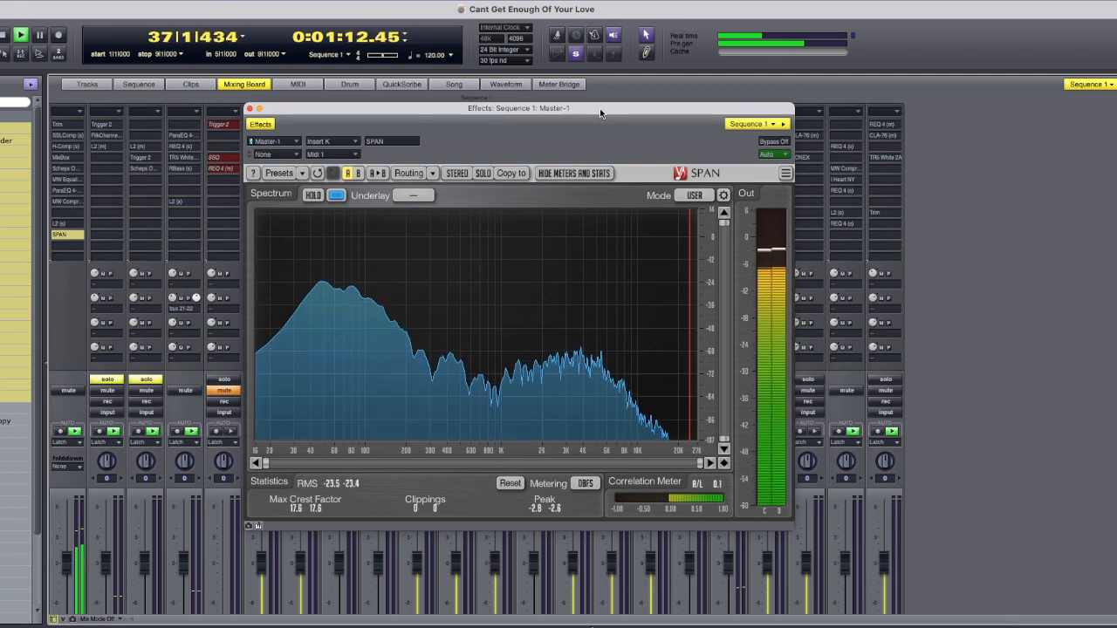
Step: Set SPAN's spectrum block size to 4096 and close the spectrum mode settings
{"action": "left_click", "coordinate": [725, 194]}
{"action": "left_click", "coordinate": [725, 194]}
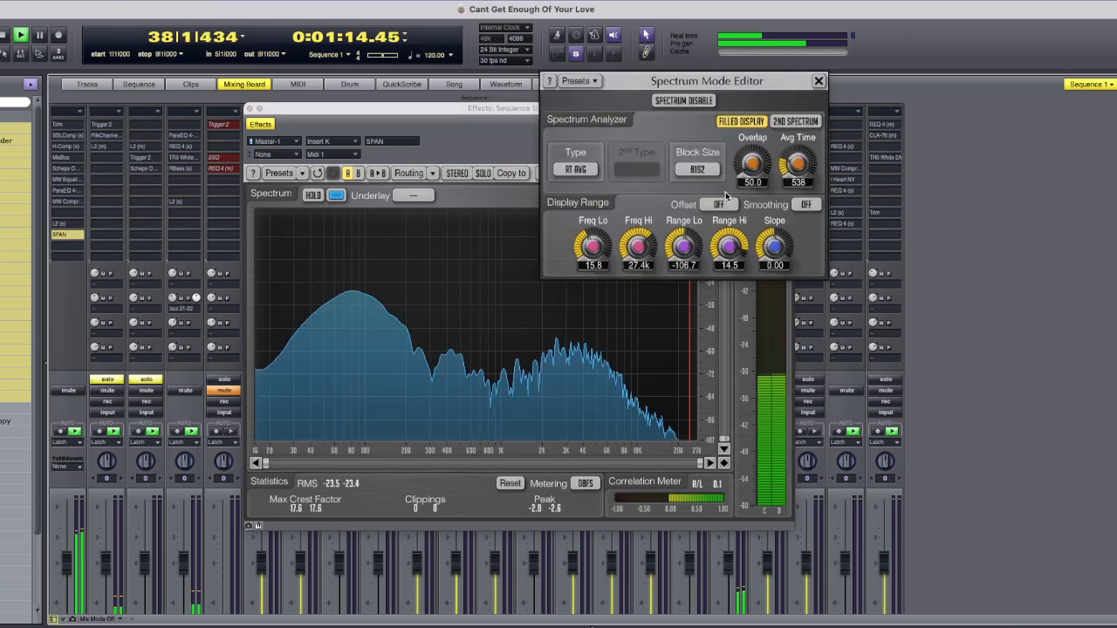
{"action": "left_click", "coordinate": [697, 170]}
{"action": "left_click", "coordinate": [709, 259]}
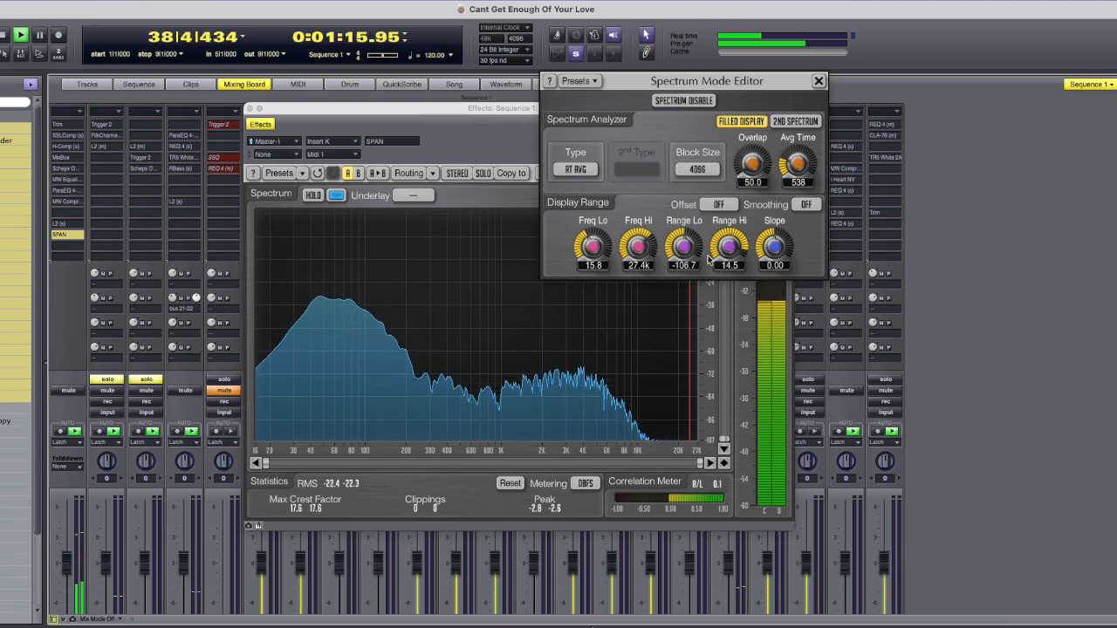
{"action": "left_click", "coordinate": [818, 81]}
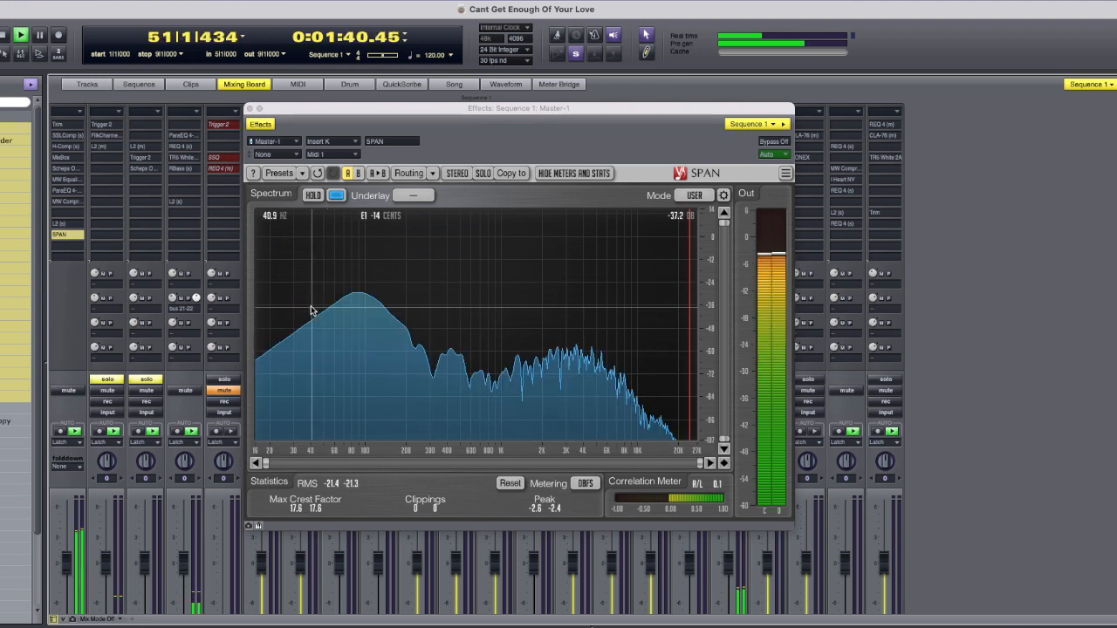
Step: Audition the soloed tracks with the track and master inserts bypassed and the master fader raised, and re-enable the inserts
{"action": "key", "text": "space"}
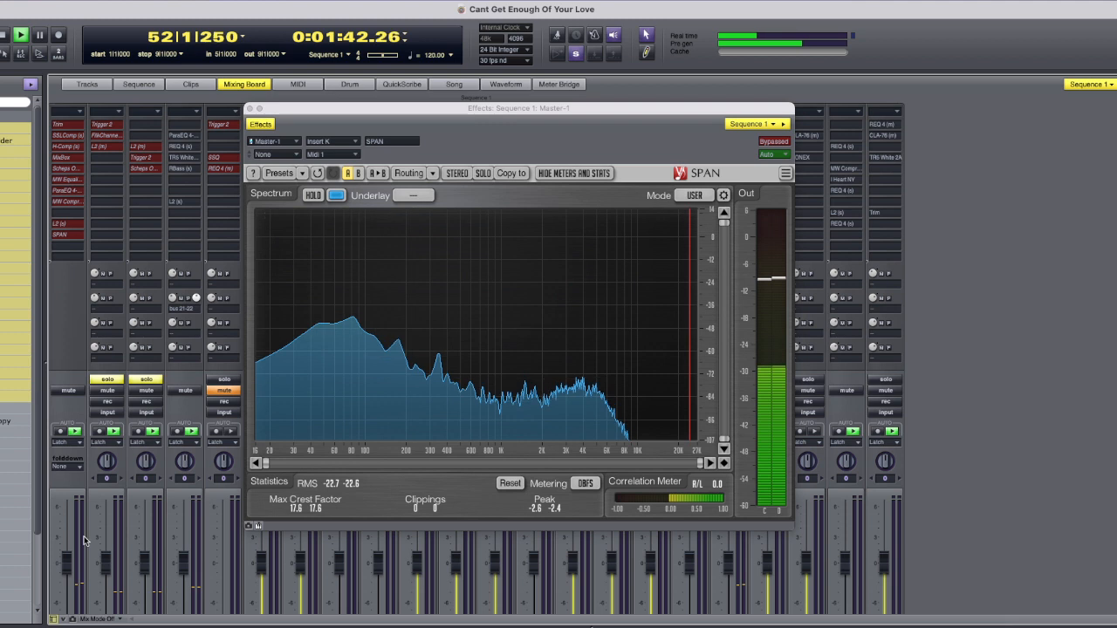
{"action": "left_click_drag", "start_coordinate": [69, 566], "coordinate": [72, 517]}
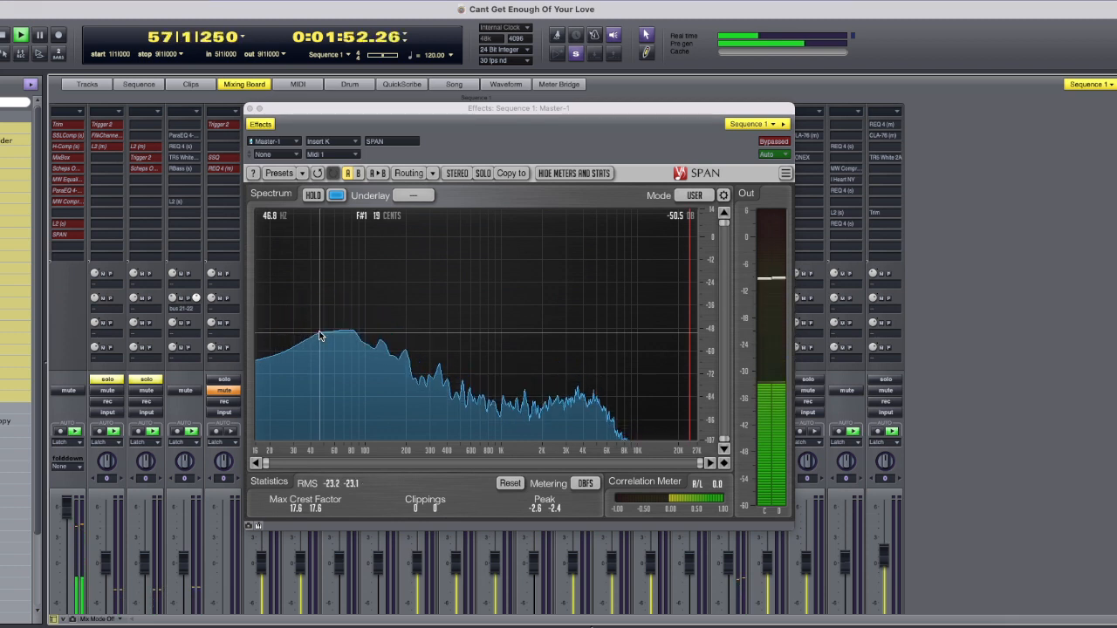
{"action": "key", "text": "space"}
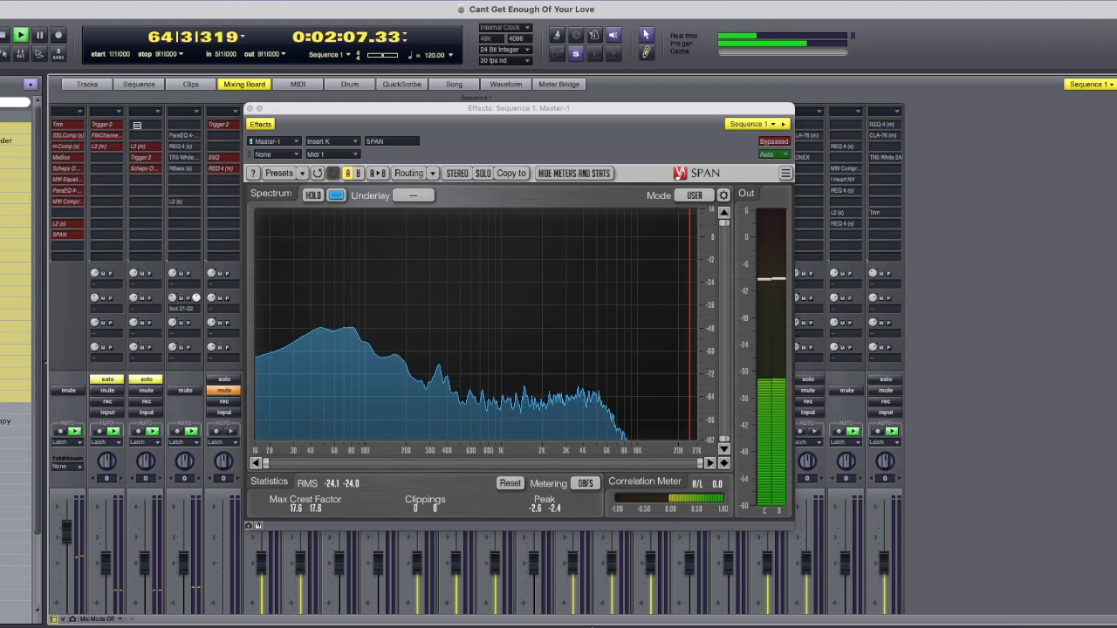
{"action": "left_click", "coordinate": [80, 121], "text": "alt+super"}
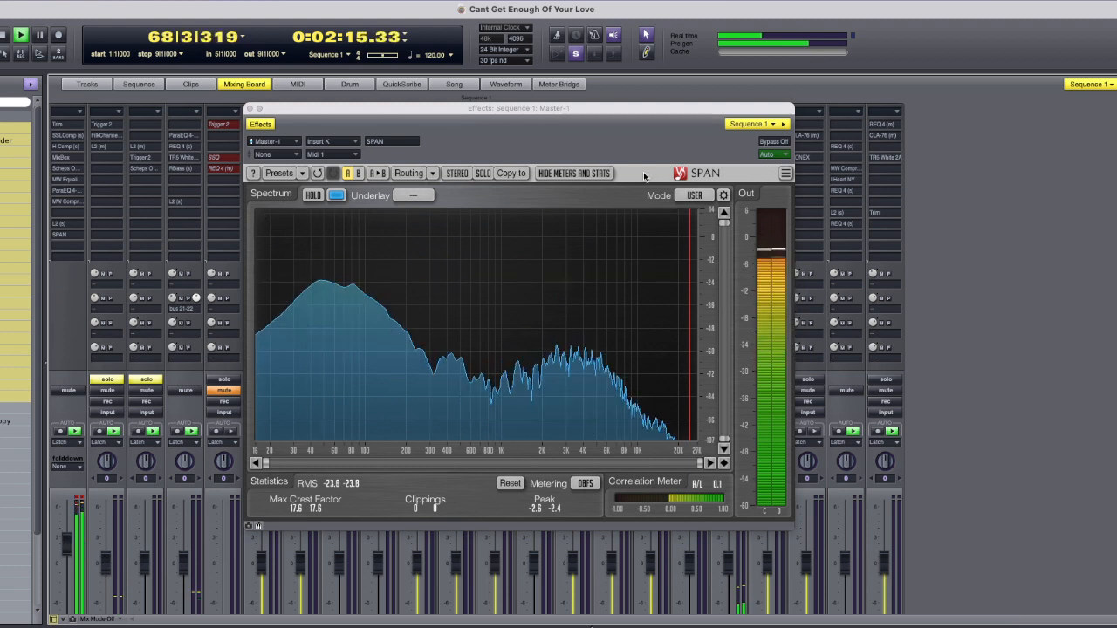
Step: Set SPAN's spectrum block size to 8192 and close the spectrum mode settings
{"action": "left_click", "coordinate": [707, 196]}
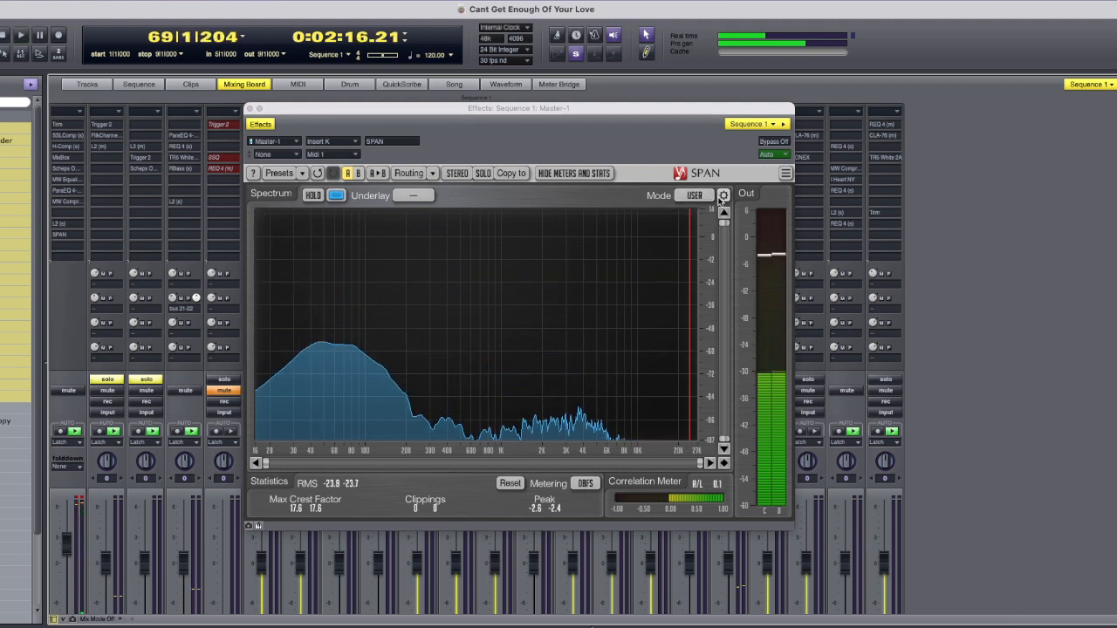
{"action": "left_click", "coordinate": [698, 171]}
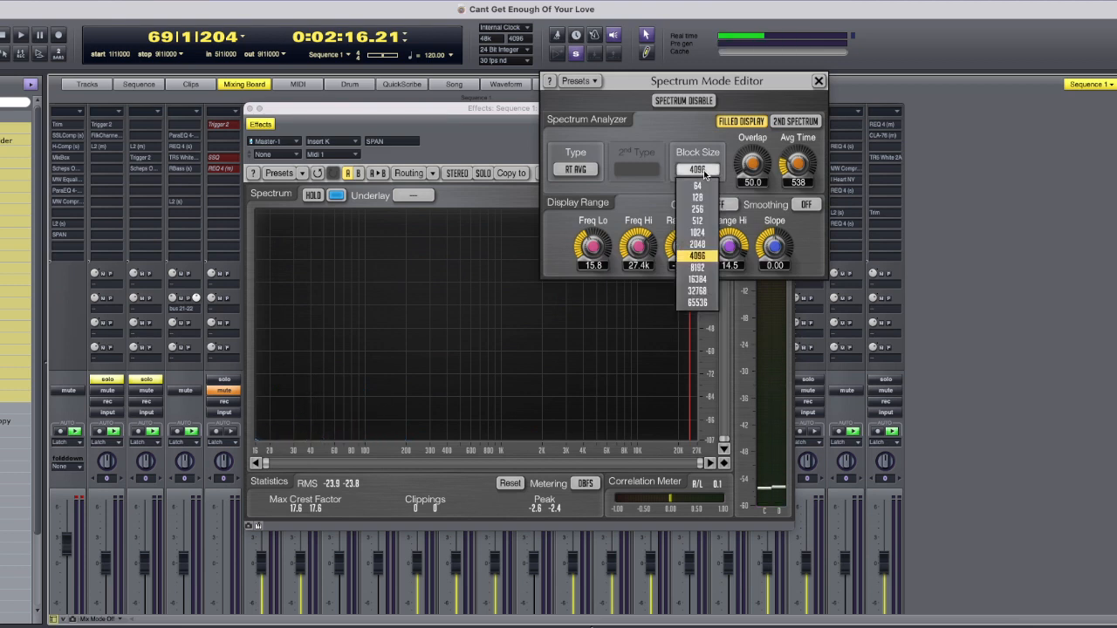
{"action": "left_click", "coordinate": [702, 268]}
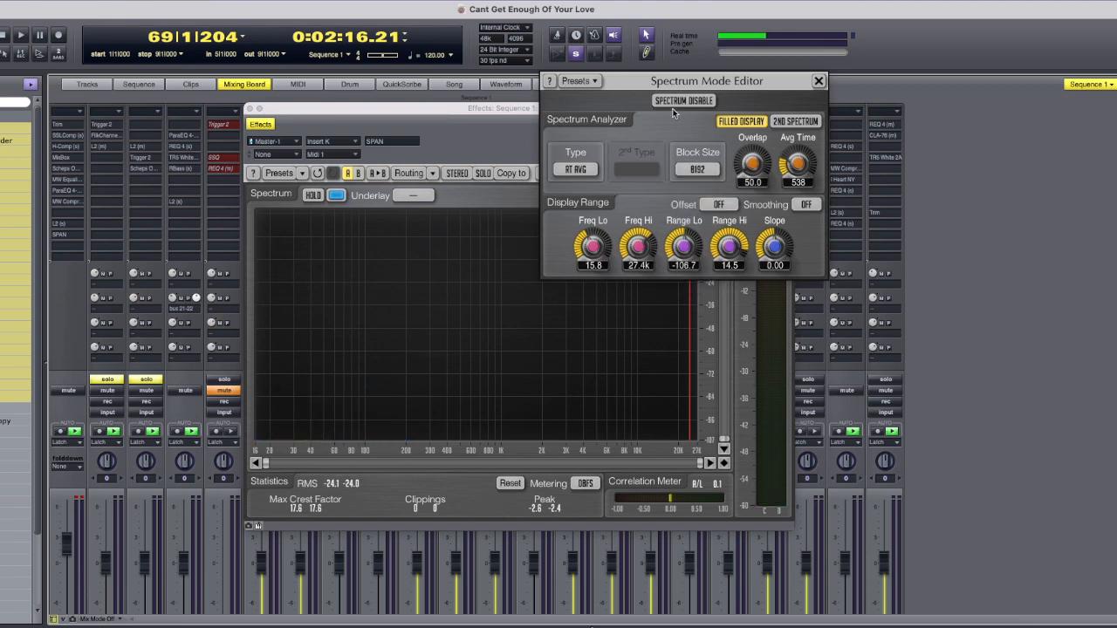
{"action": "left_click", "coordinate": [817, 81]}
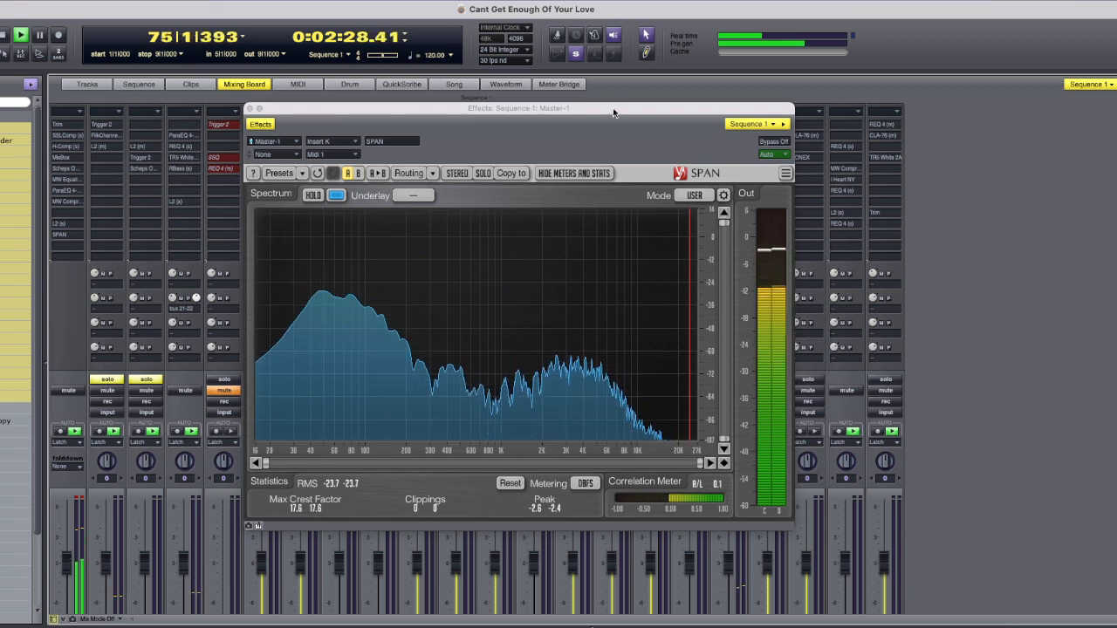
Step: Also solo the three tracks with CLA-76 inserts, keeping SPAN clear of them, and move playback back to bar 35
{"action": "left_click_drag", "start_coordinate": [613, 108], "coordinate": [559, 81]}
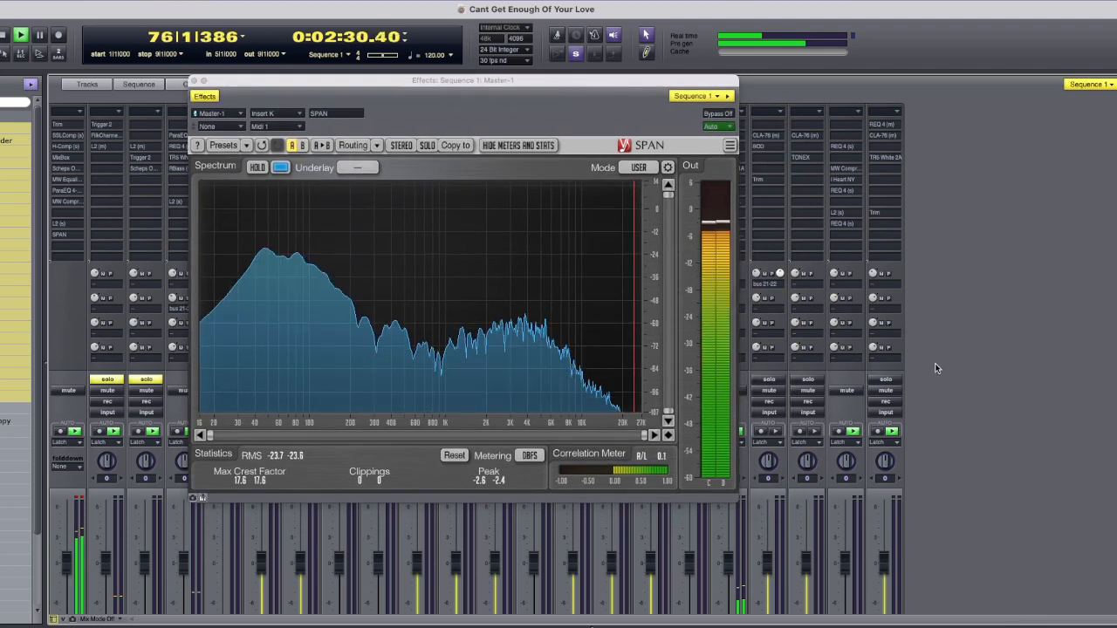
{"action": "left_click", "coordinate": [809, 380]}
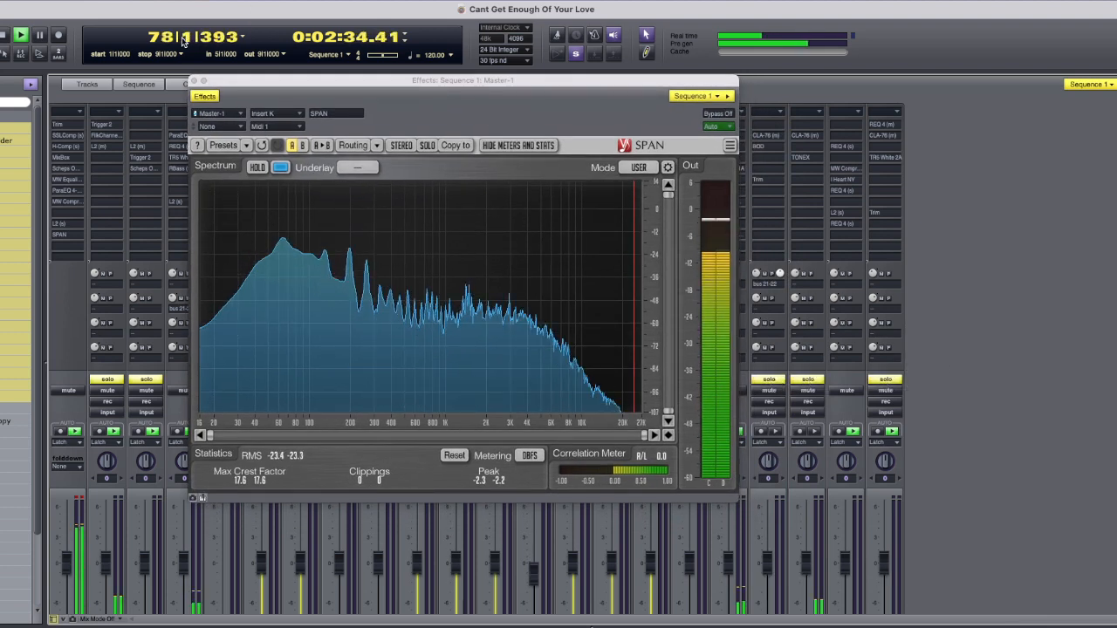
{"action": "scroll", "coordinate": [183, 41], "scroll_direction": "down", "scroll_amount": 20}
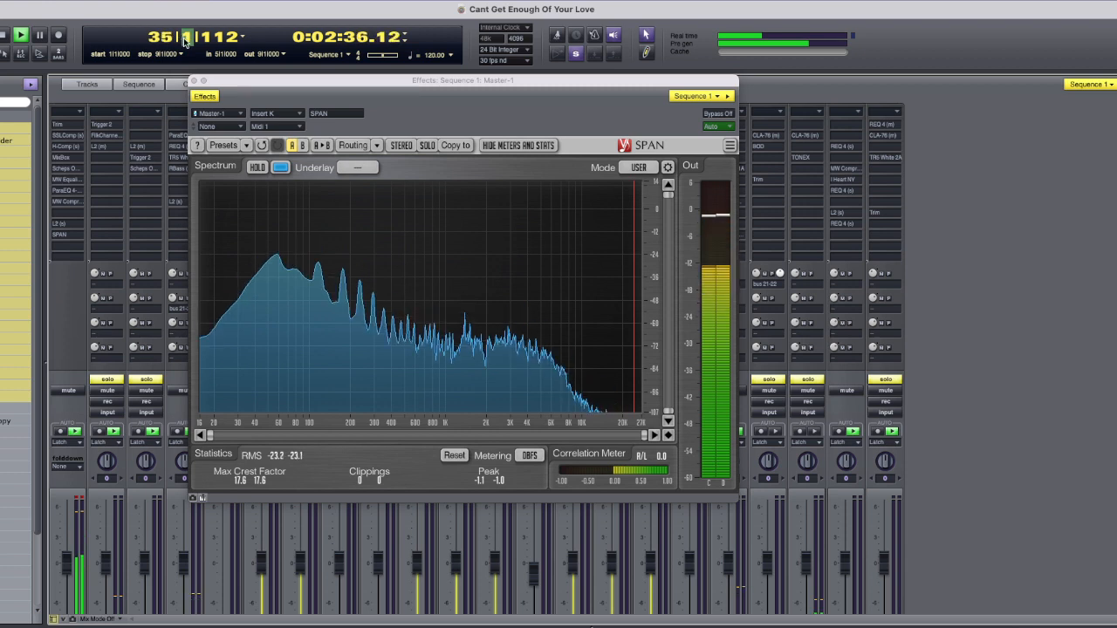
Step: Compare the spectrum of the CLA-76 tracks with and without the Kick and its neighbouring track soloed
{"action": "left_click", "coordinate": [106, 380]}
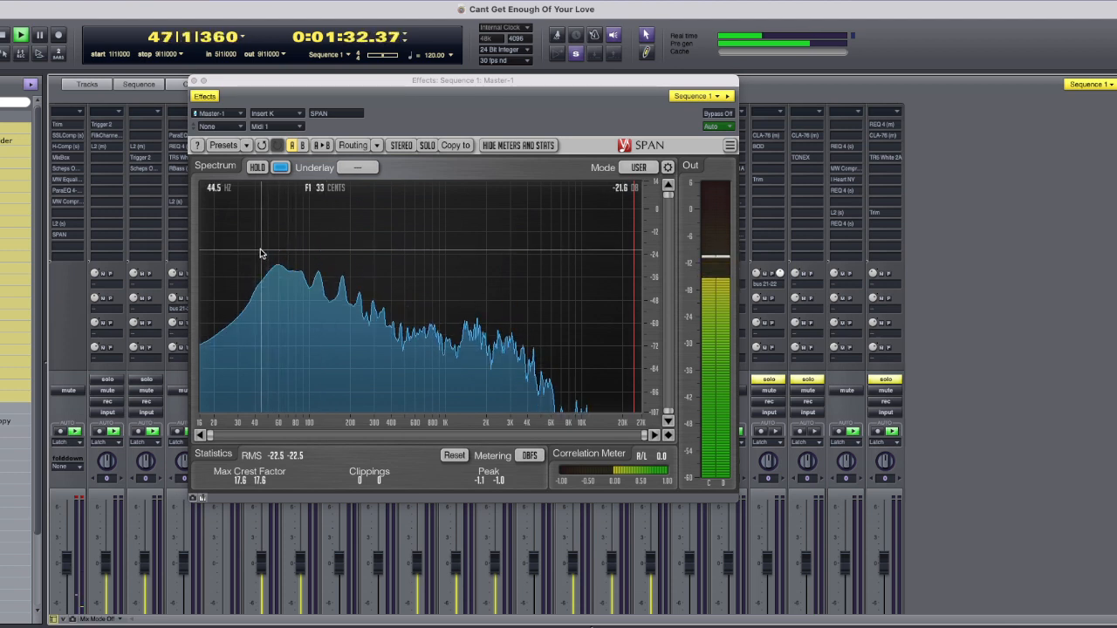
{"action": "left_click", "coordinate": [105, 379]}
{"action": "left_click", "coordinate": [147, 379]}
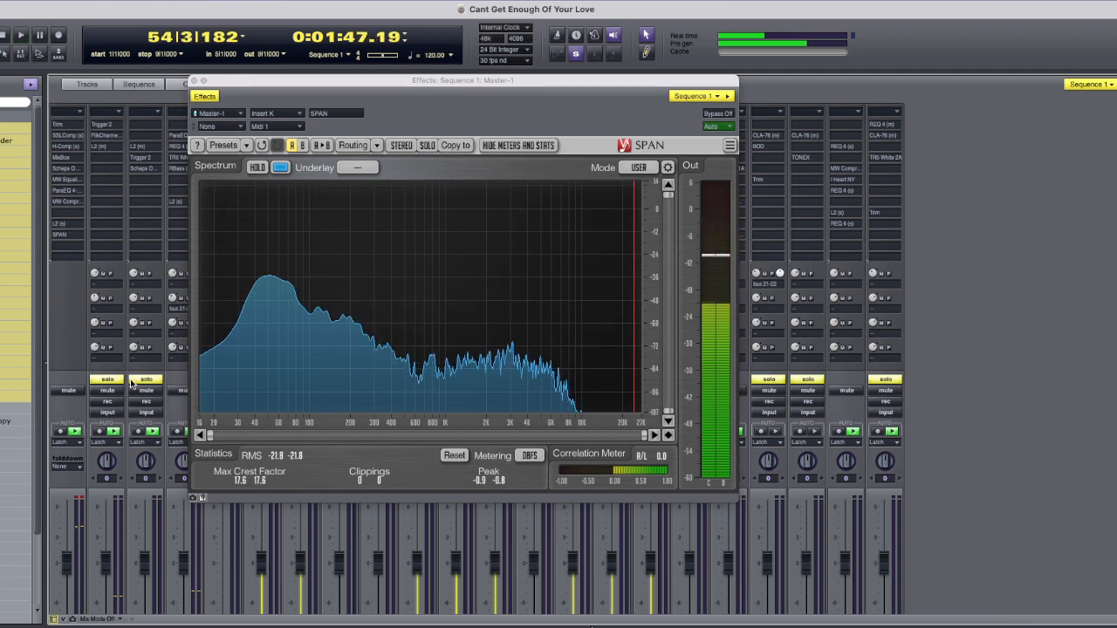
{"action": "key", "text": "space"}
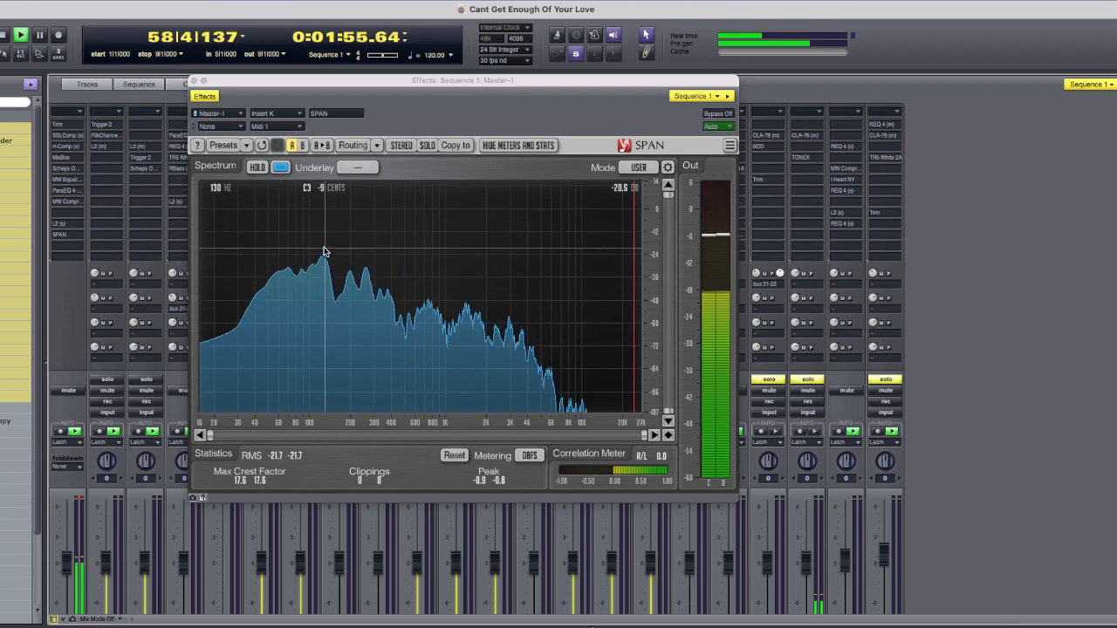
Step: Clear all solos and play the full mix to examine its spectrum in SPAN
{"action": "key", "text": "space"}
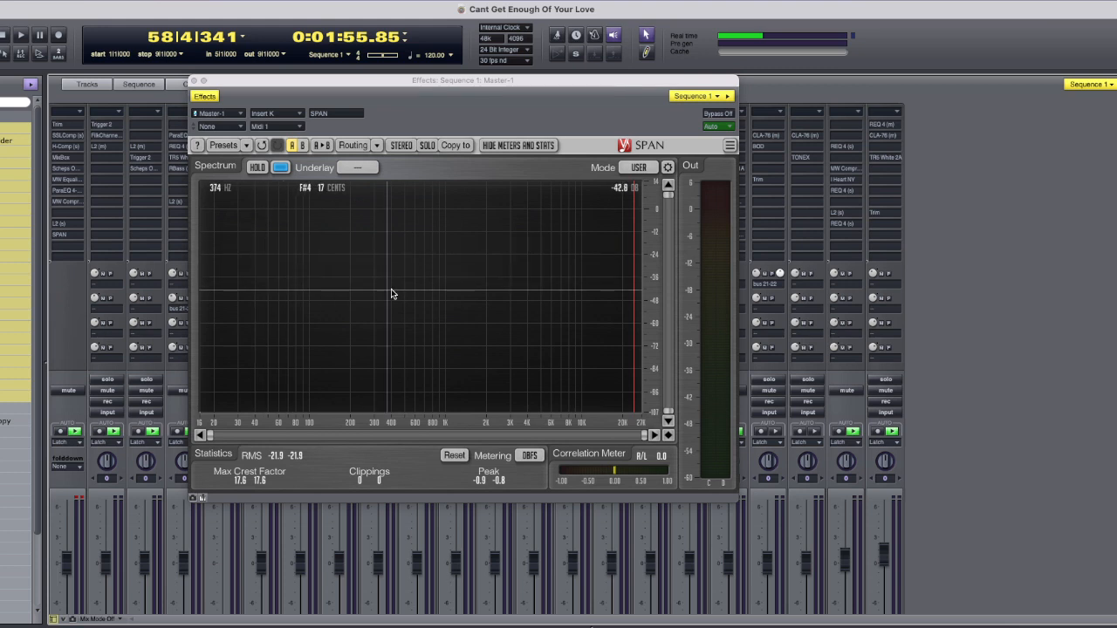
{"action": "key", "text": "space"}
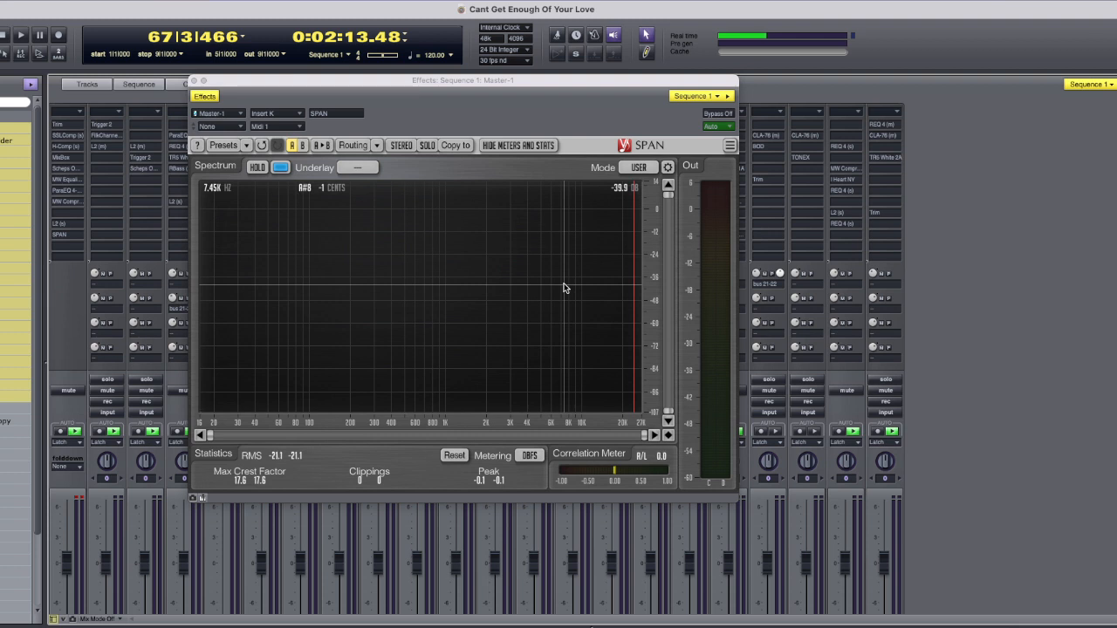
Step: Inspect the Trigger 2 insert on the Kick track, move the playback position to bar 22 and solo the Kick
{"action": "left_click_drag", "start_coordinate": [227, 79], "coordinate": [252, 81]}
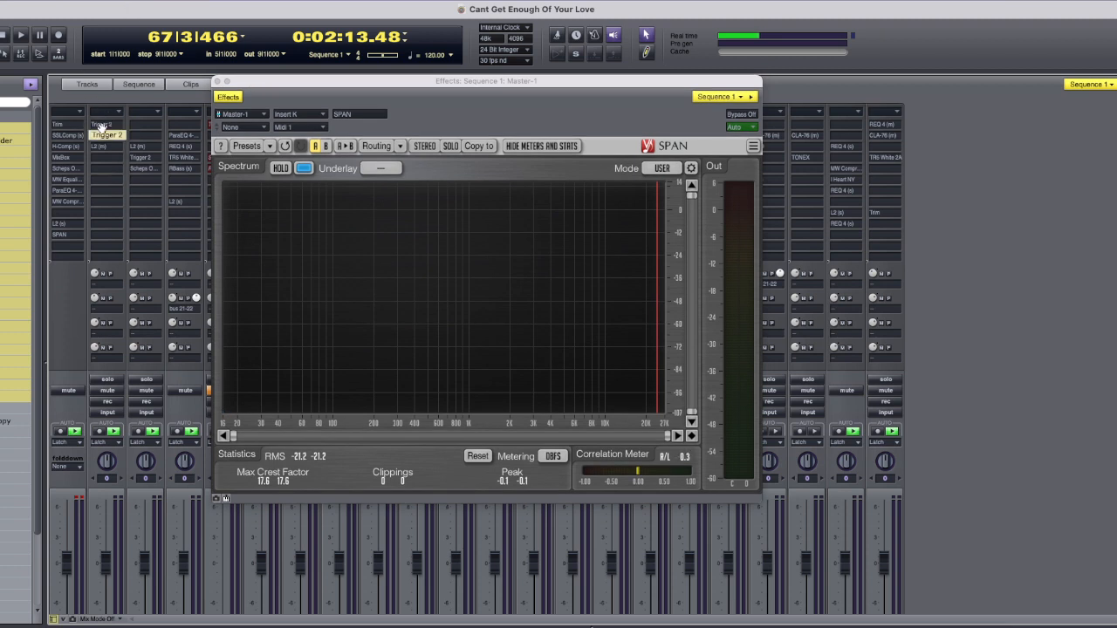
{"action": "left_click", "coordinate": [103, 124]}
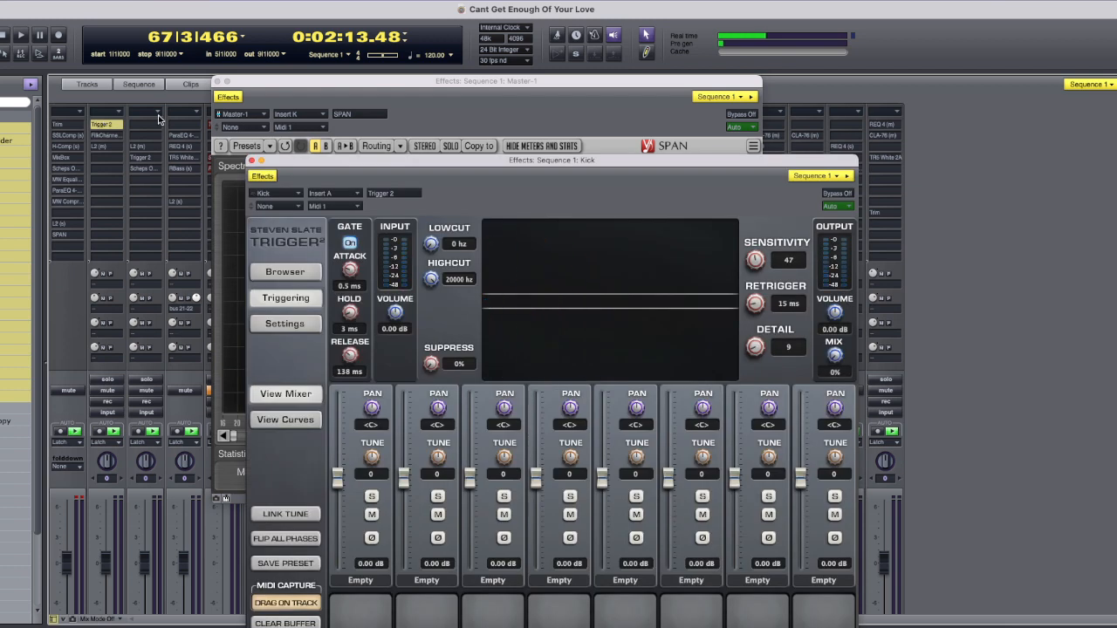
{"action": "left_click_drag", "start_coordinate": [186, 38], "coordinate": [186, 194]}
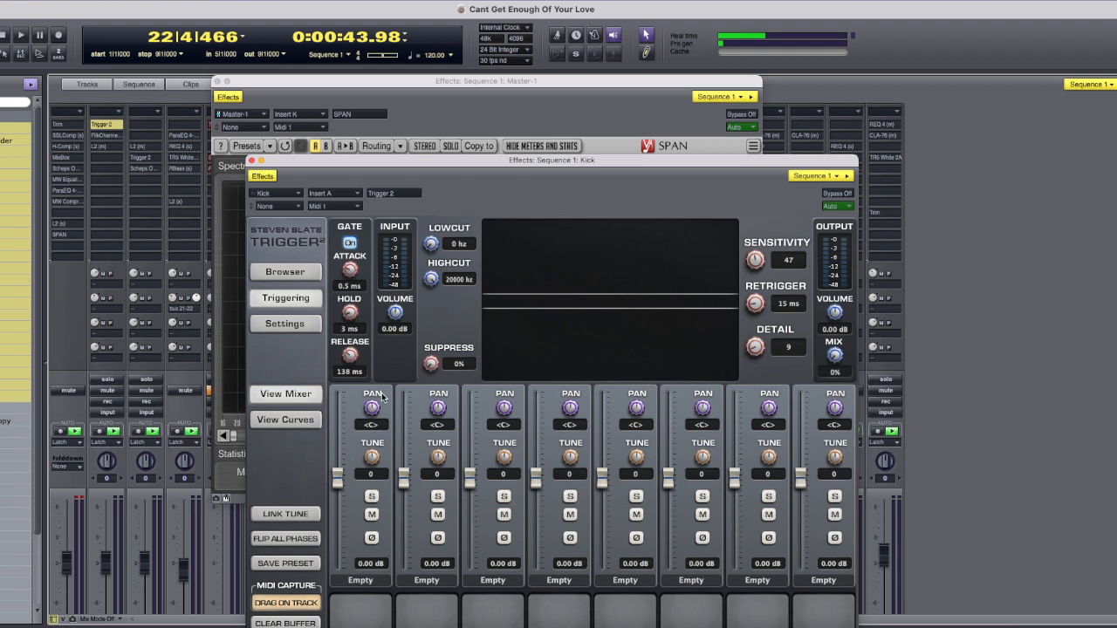
{"action": "left_click", "coordinate": [121, 379]}
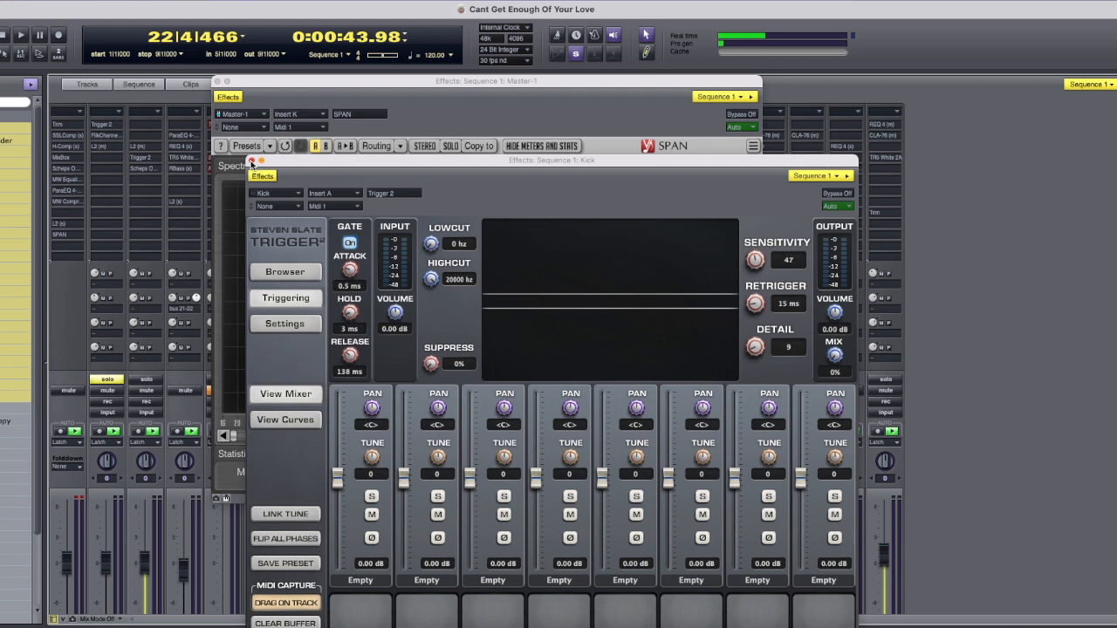
{"action": "left_click", "coordinate": [252, 162]}
Step: Unsolo the Kick and play the full mix from bar 22 briefly to check its spectrum in SPAN
{"action": "left_click_drag", "start_coordinate": [264, 82], "coordinate": [268, 105]}
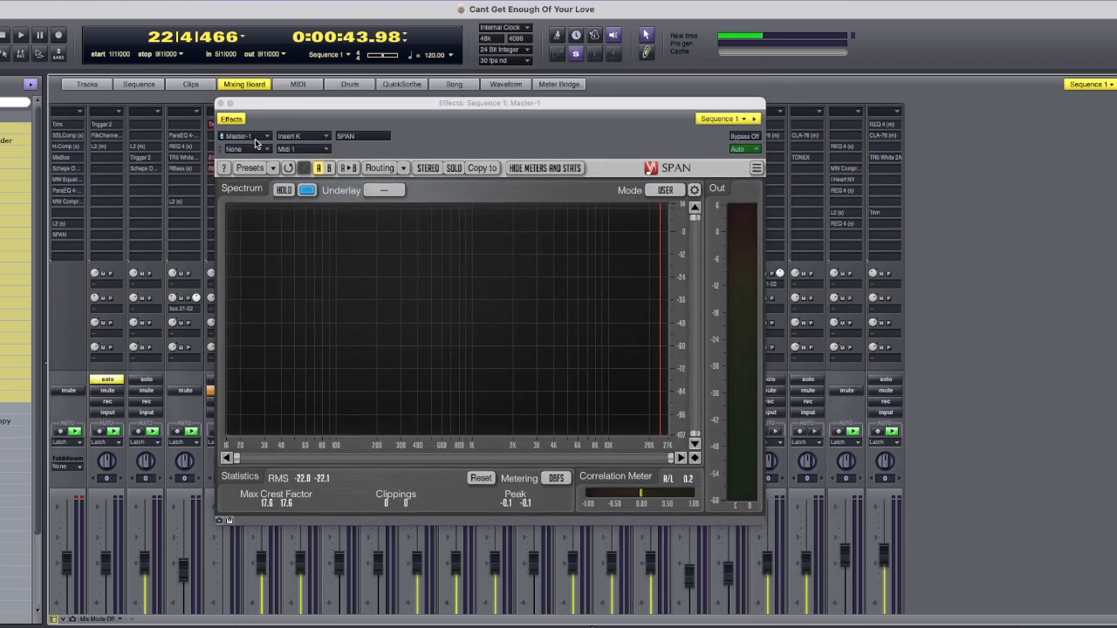
{"action": "left_click", "coordinate": [116, 380]}
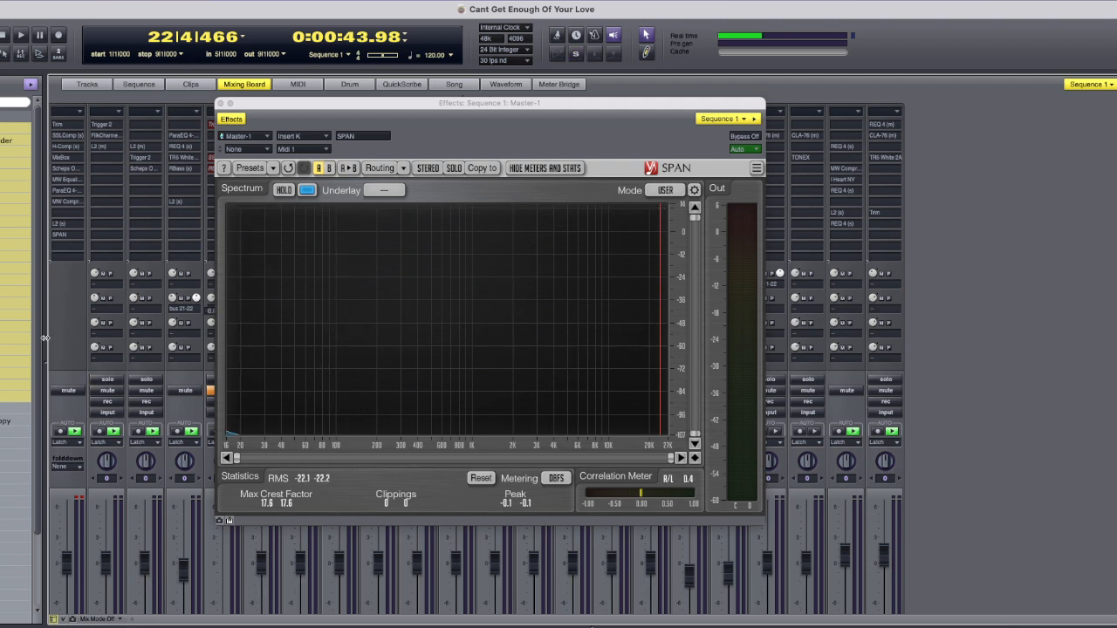
{"action": "left_click", "coordinate": [21, 37]}
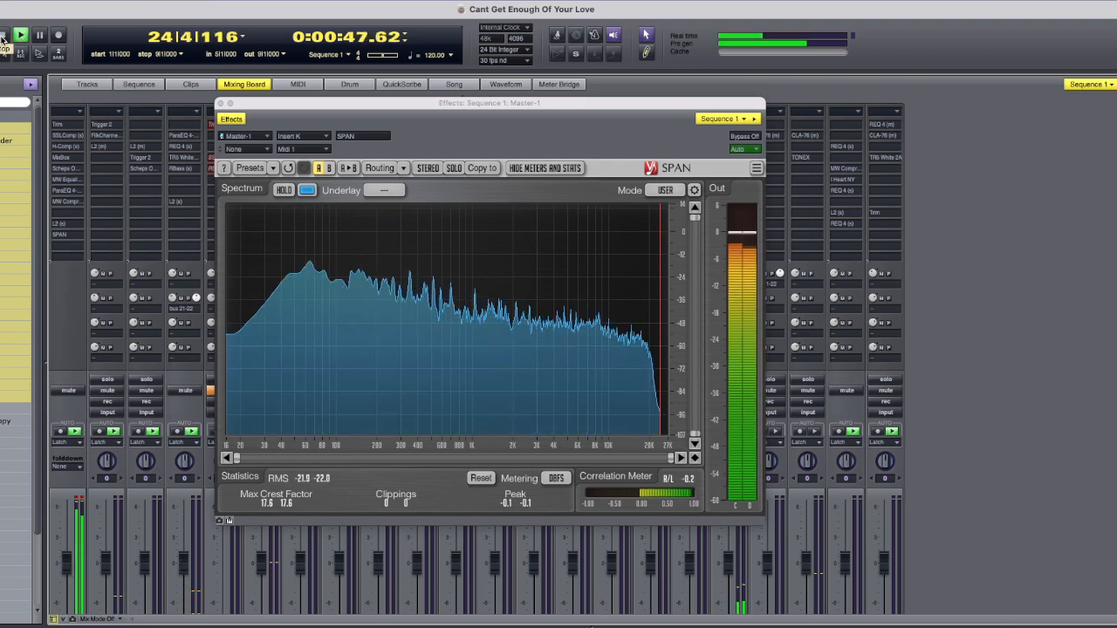
{"action": "left_click", "coordinate": [2, 37]}
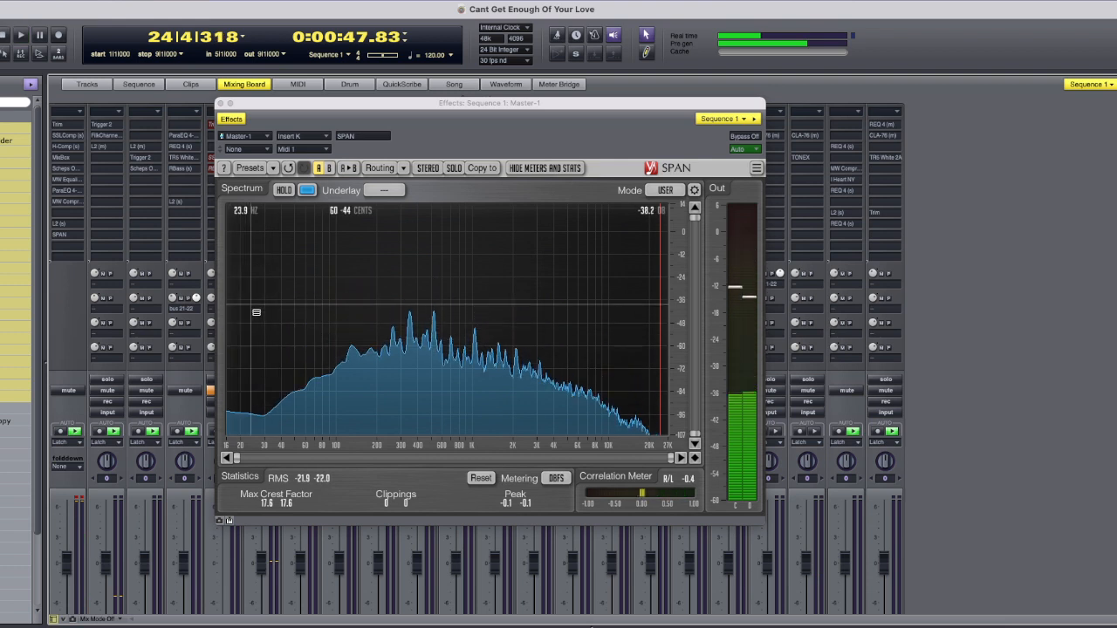